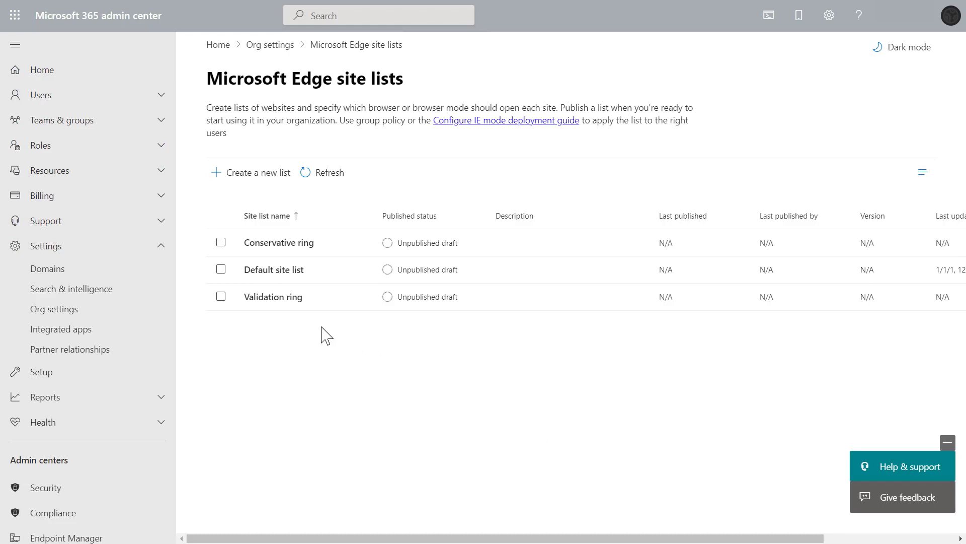
left_click(274, 270)
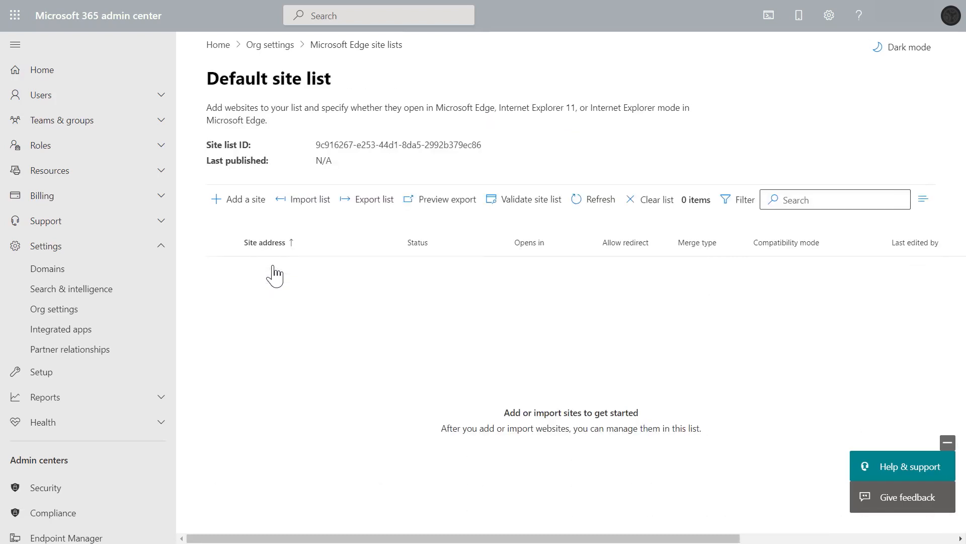
left_click(251, 207)
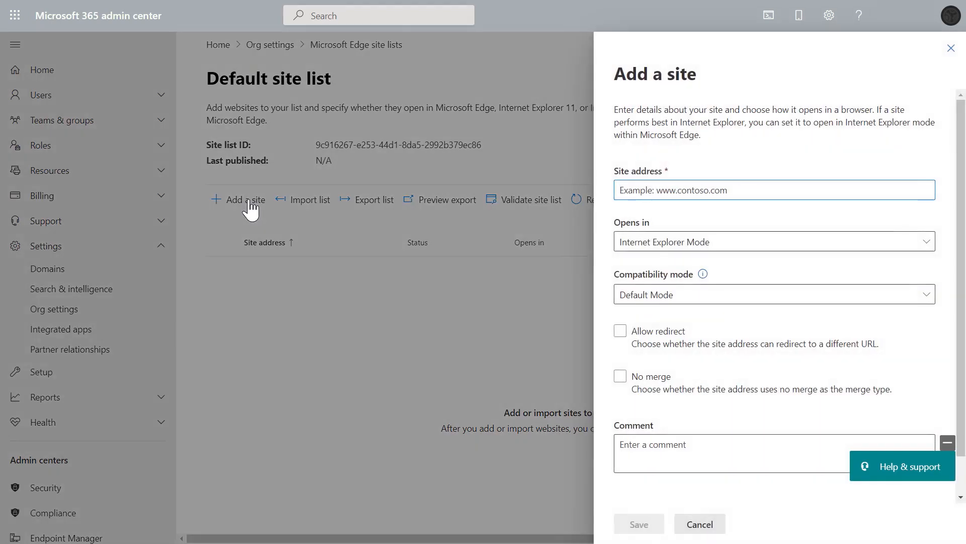
right_click(630, 190)
left_click(676, 346)
left_click(677, 349)
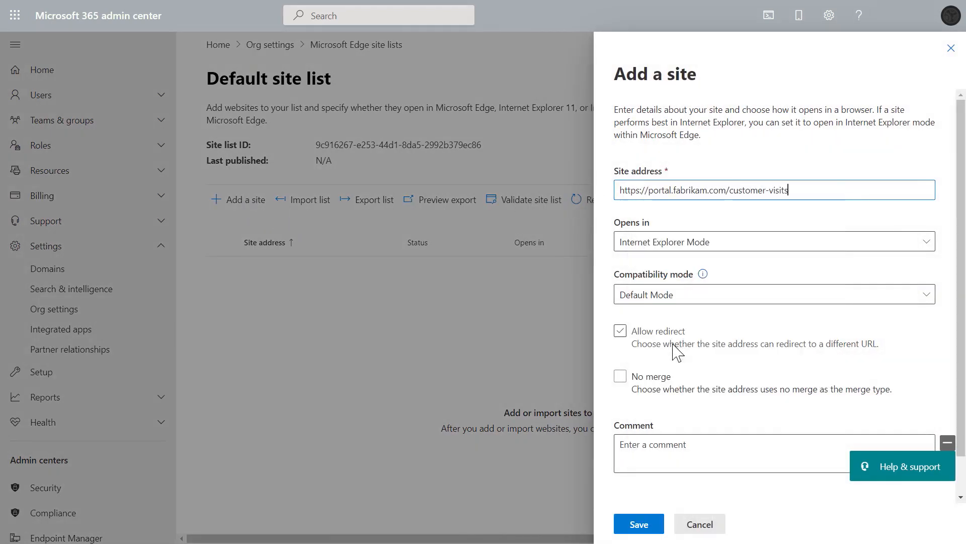
Keep Internet Explorer Mode as the site's opening mode and save the new site.
left_click(791, 244)
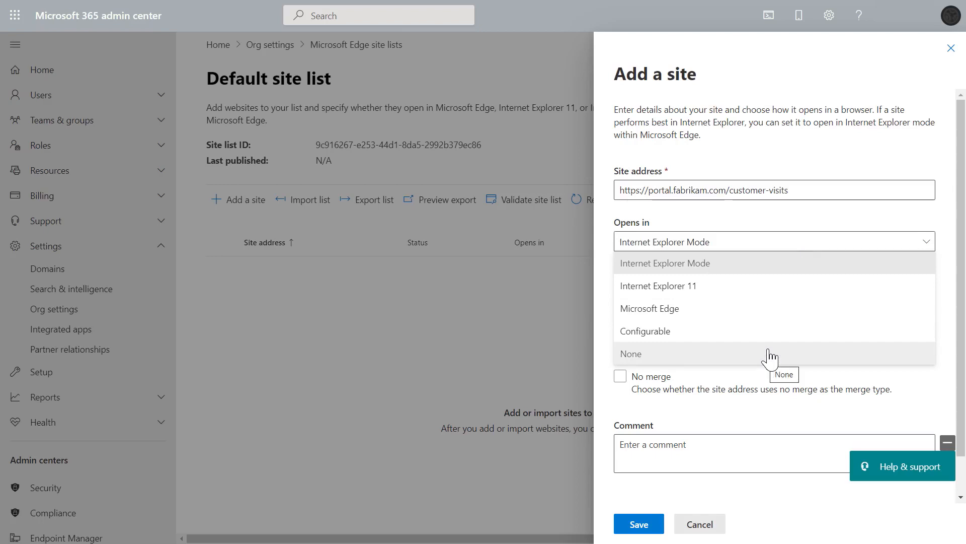
left_click(779, 269)
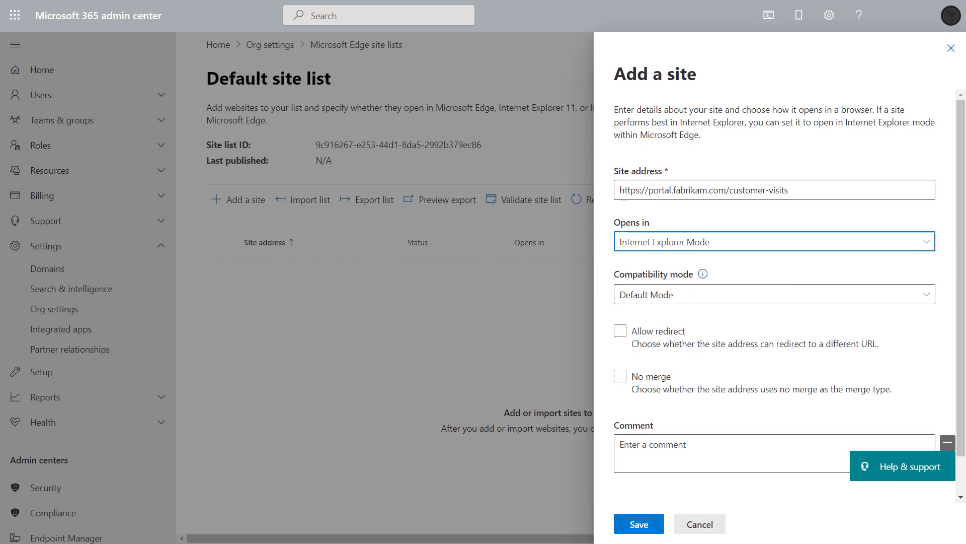
left_click(649, 530)
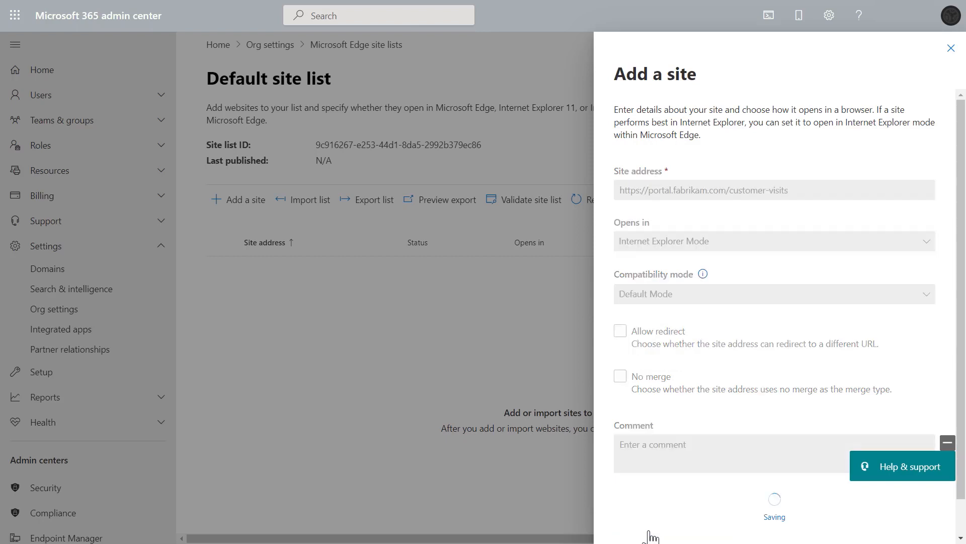
left_click(649, 526)
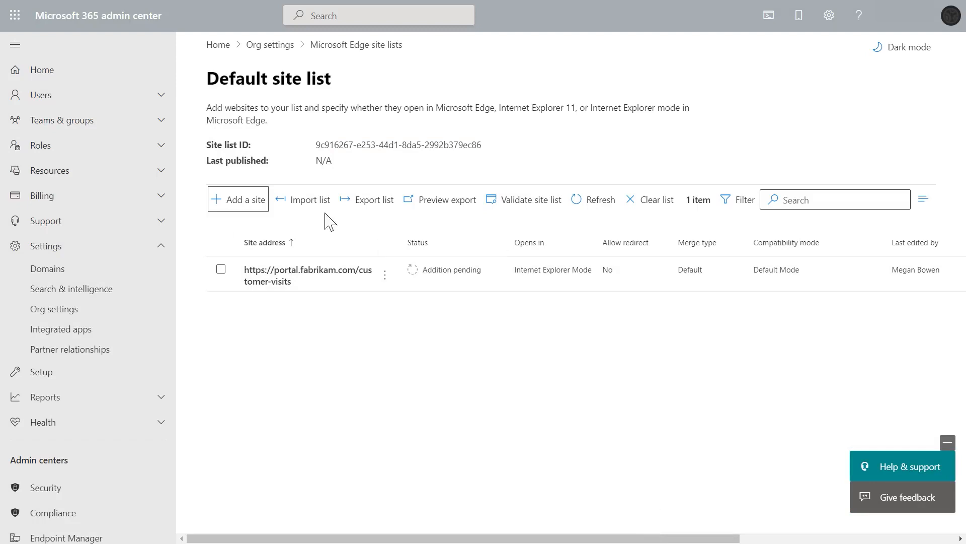
Import the MechanicsSiteList.xml file from Downloads into the site list and upload it.
left_click(307, 201)
left_click(926, 181)
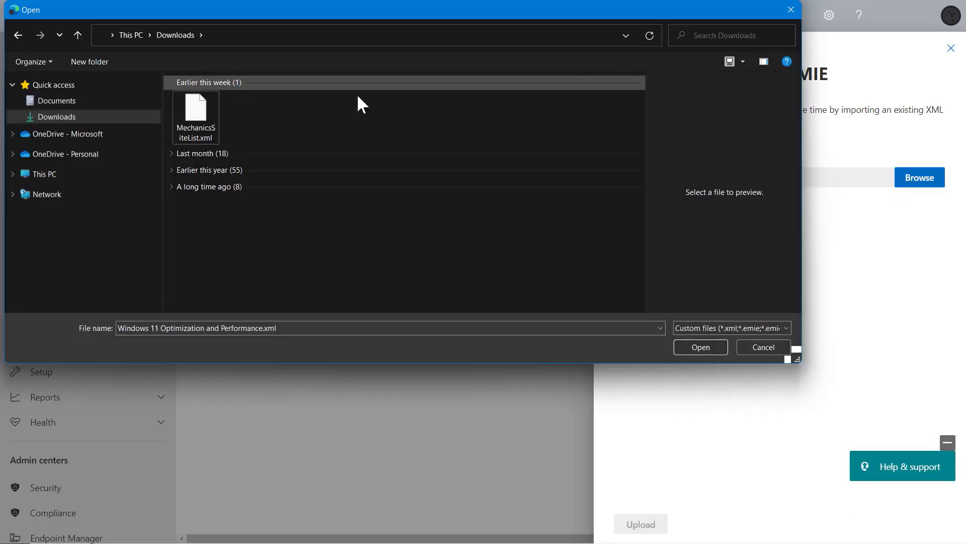
left_click(196, 121)
left_click(701, 346)
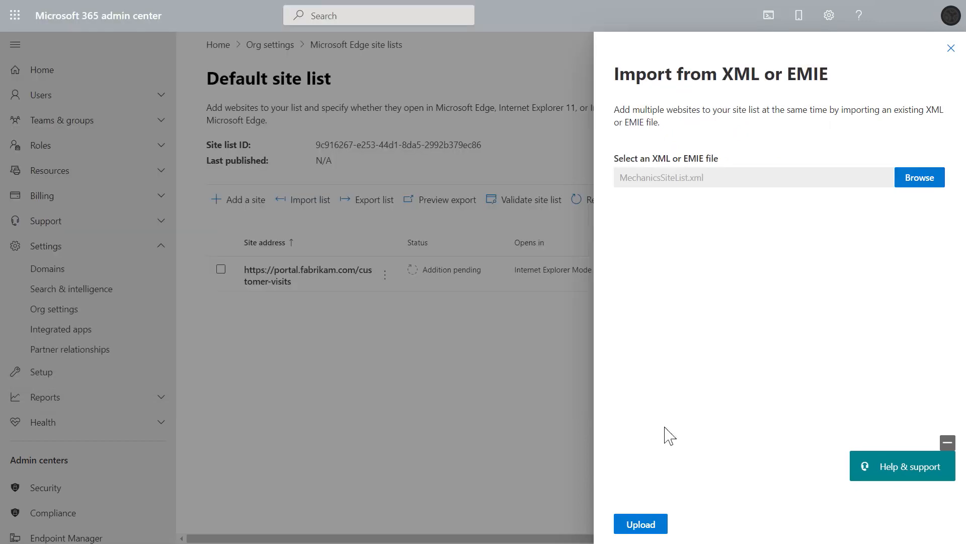
left_click(641, 524)
left_click(641, 524)
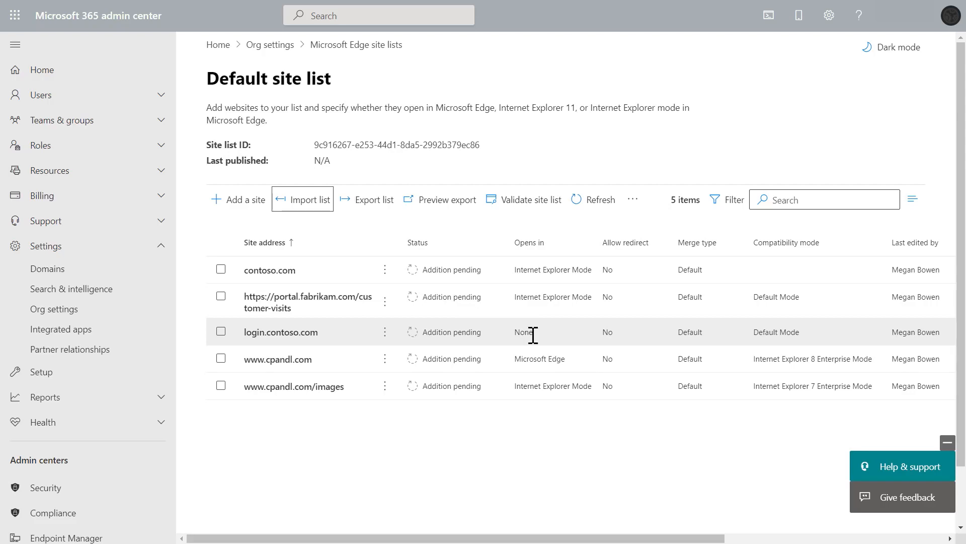
Select and copy the Default site list's site list ID.
left_click(221, 332)
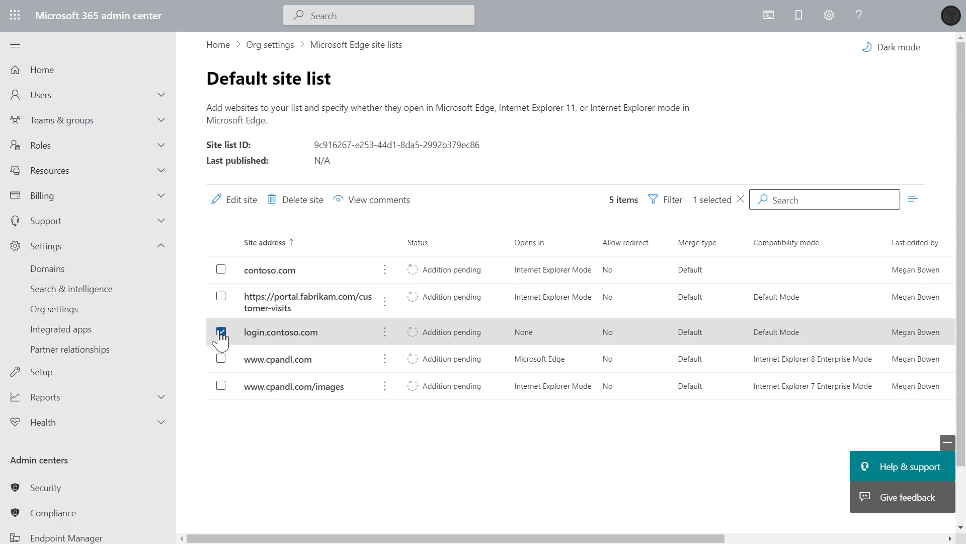
left_click(221, 332)
left_click_drag(313, 145, 484, 147)
right_click(463, 144)
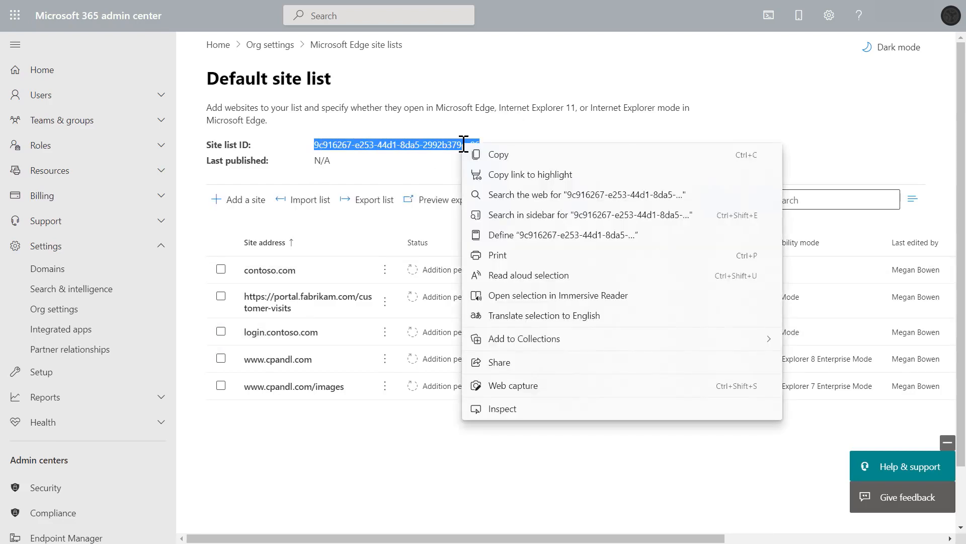
left_click(512, 160)
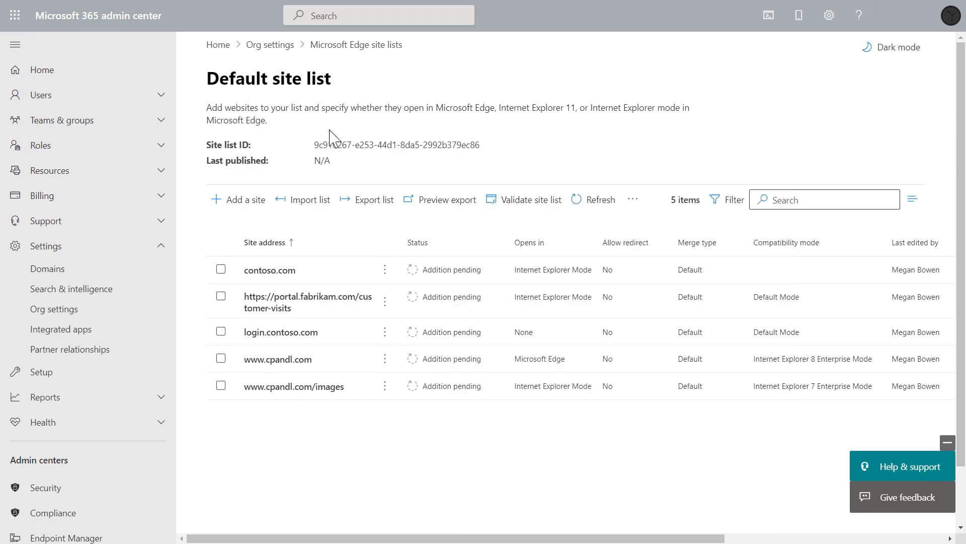
Return to the Microsoft Edge site lists and publish the Default site list as version 1.
left_click(360, 48)
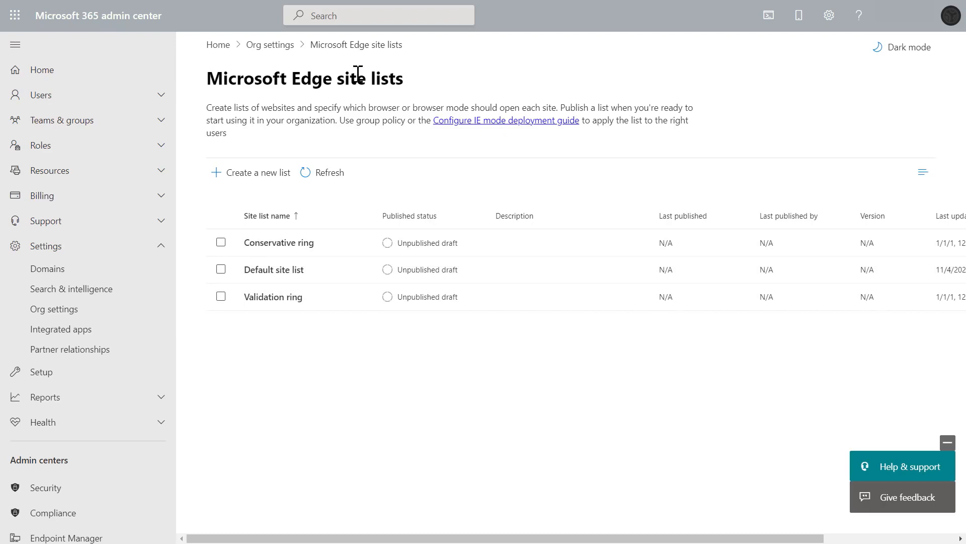
left_click(221, 271)
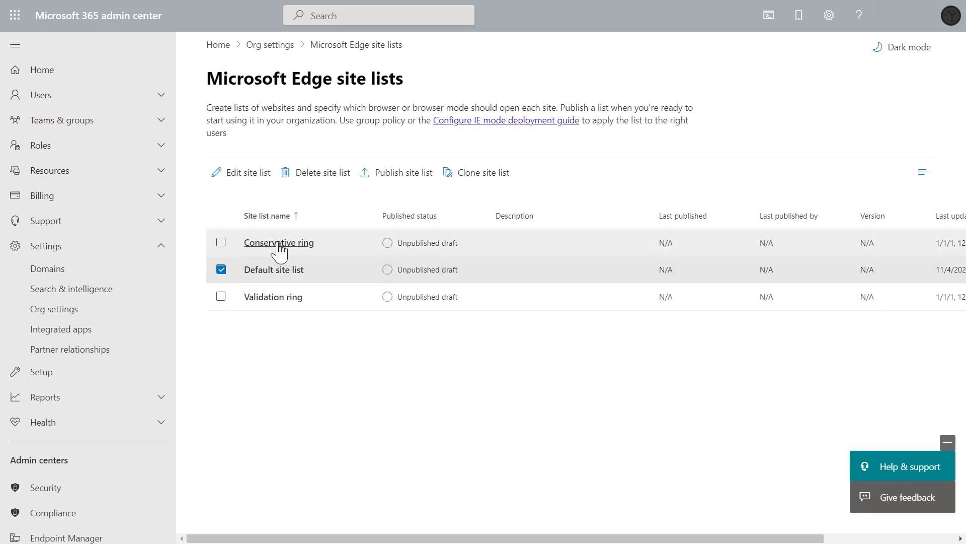
left_click(411, 177)
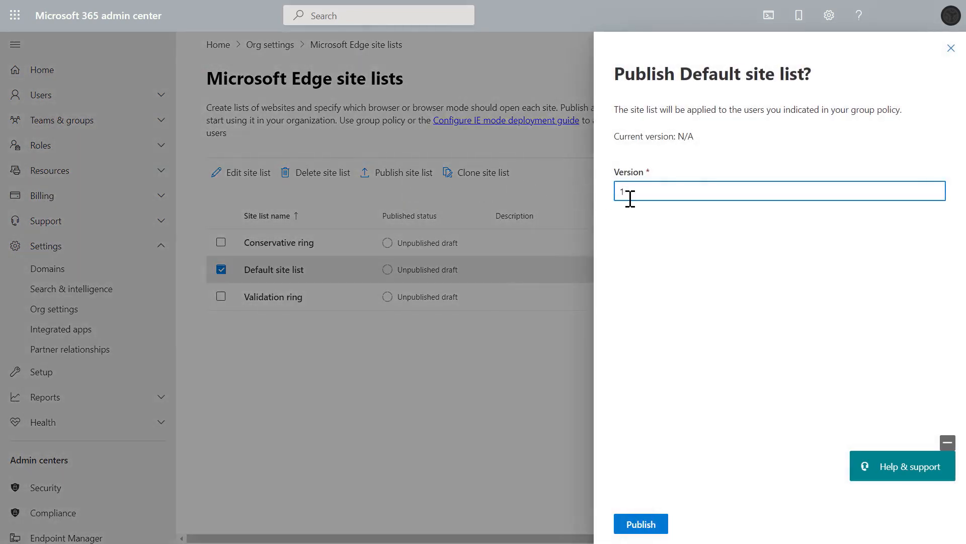
type("1")
left_click(643, 528)
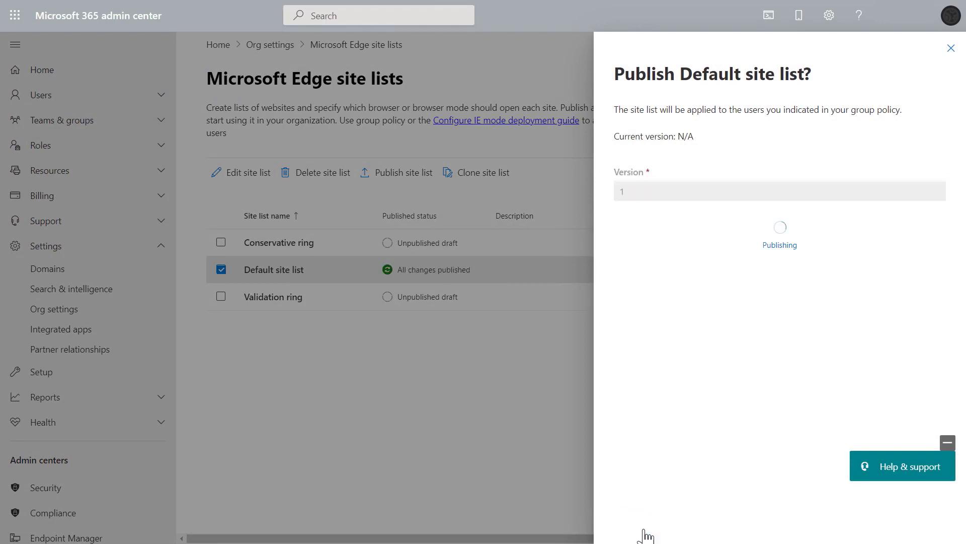
left_click(647, 525)
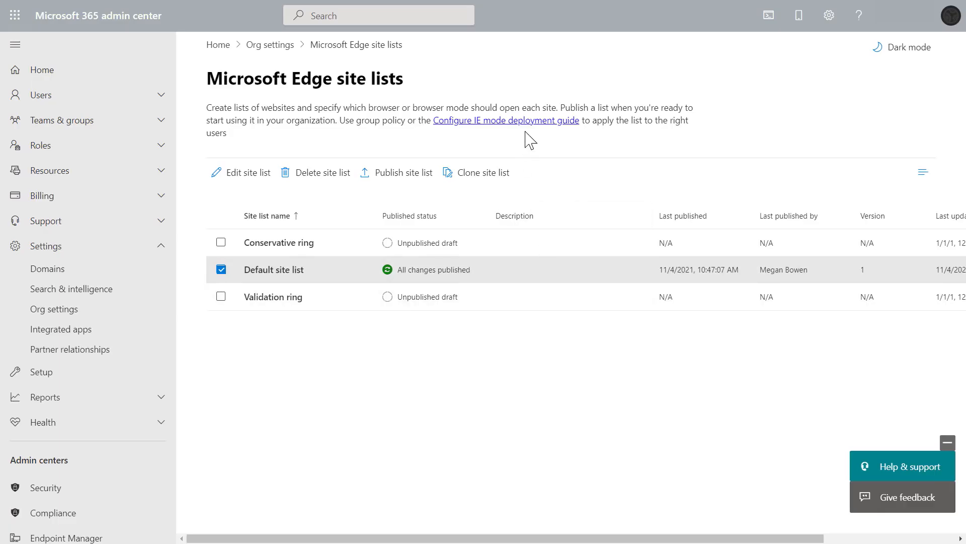
Open the IE mode deployment guide and choose to apply a completed site list to users managed with Microsoft Intune.
left_click(529, 122)
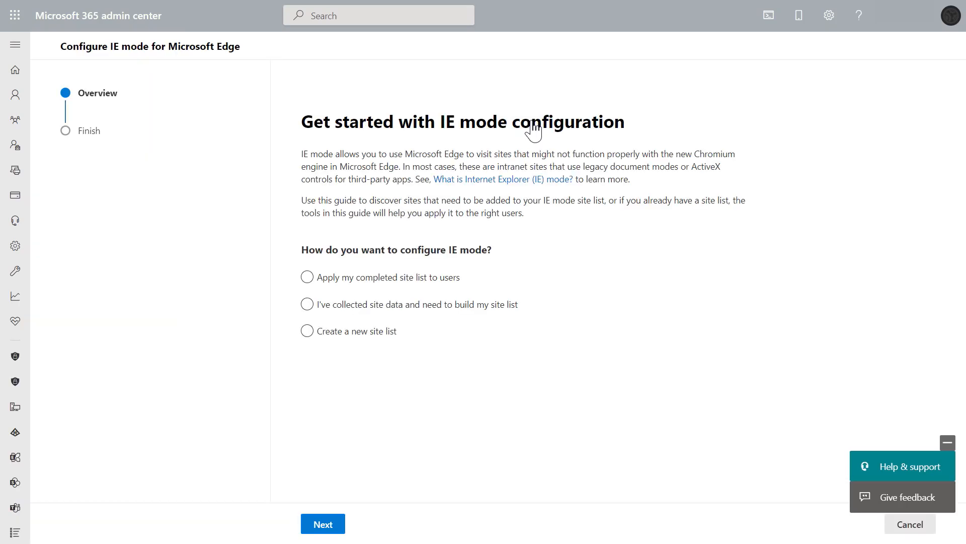
left_click(420, 278)
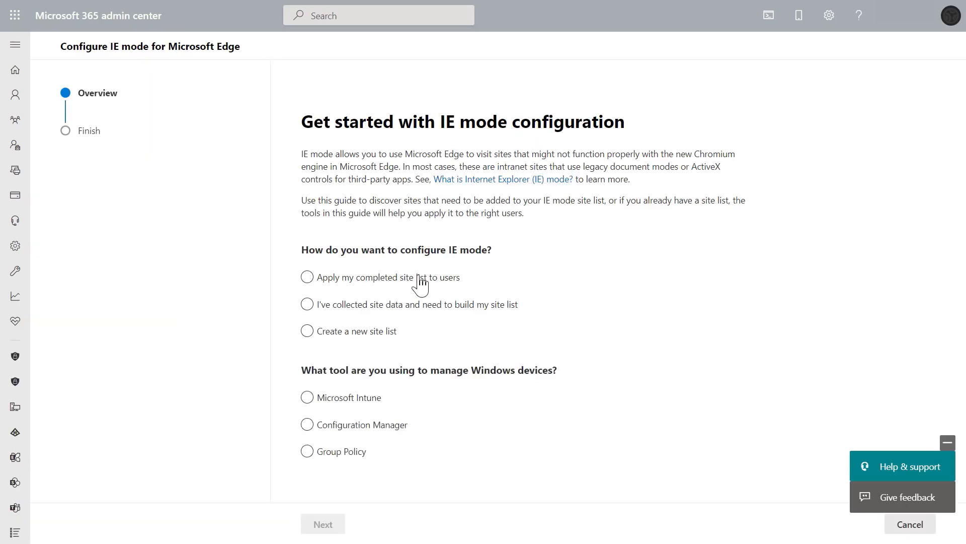
left_click(356, 400)
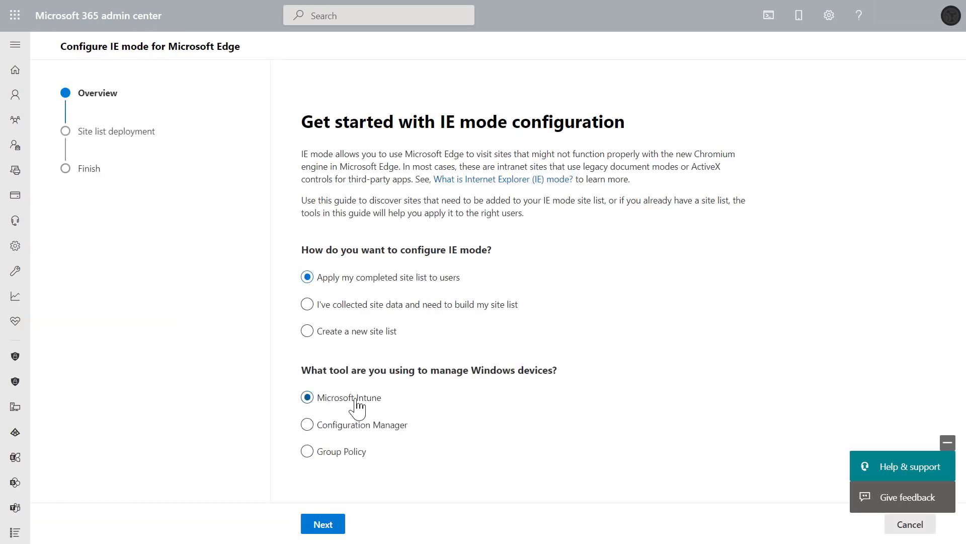
left_click(337, 527)
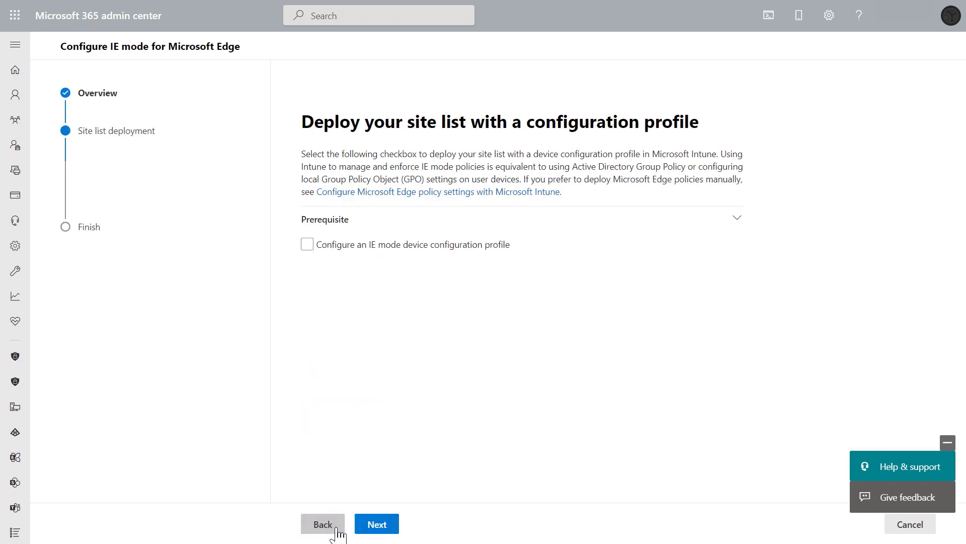
Enable an IE mode device configuration profile and name the profile Default Edge Policy.
left_click(308, 245)
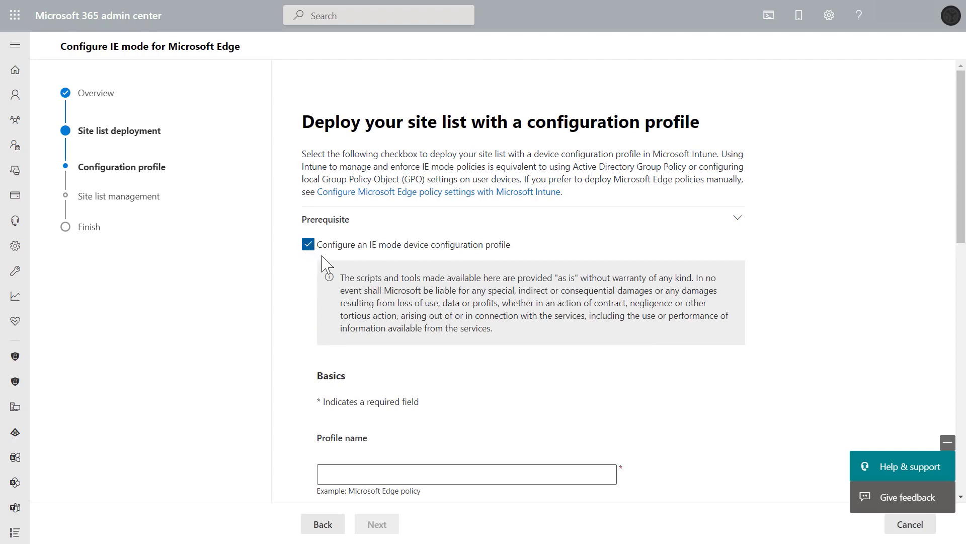
scroll(506, 375, "down", 3)
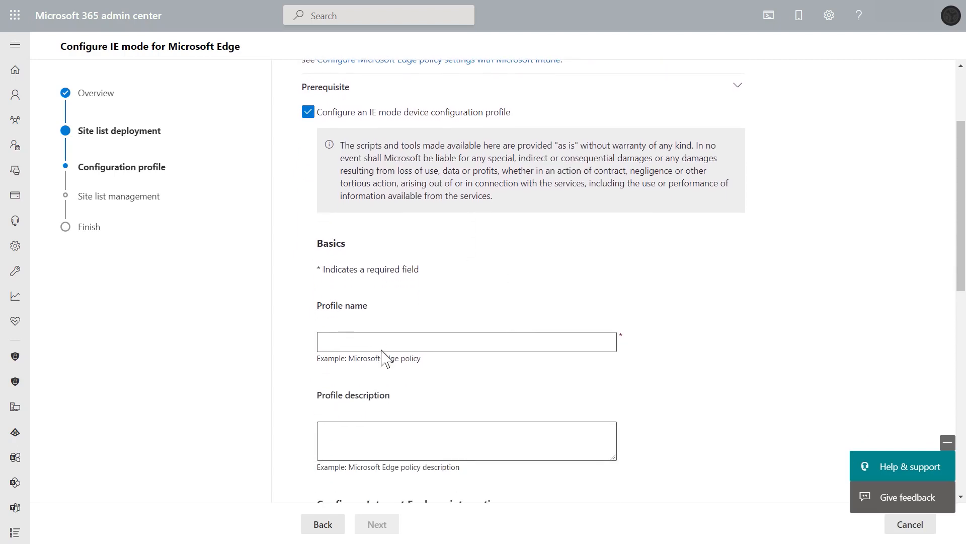
left_click(383, 341)
type("Default Edge Policy")
Set the Internet Explorer integration option to IE mode.
scroll(453, 388, "down", 2)
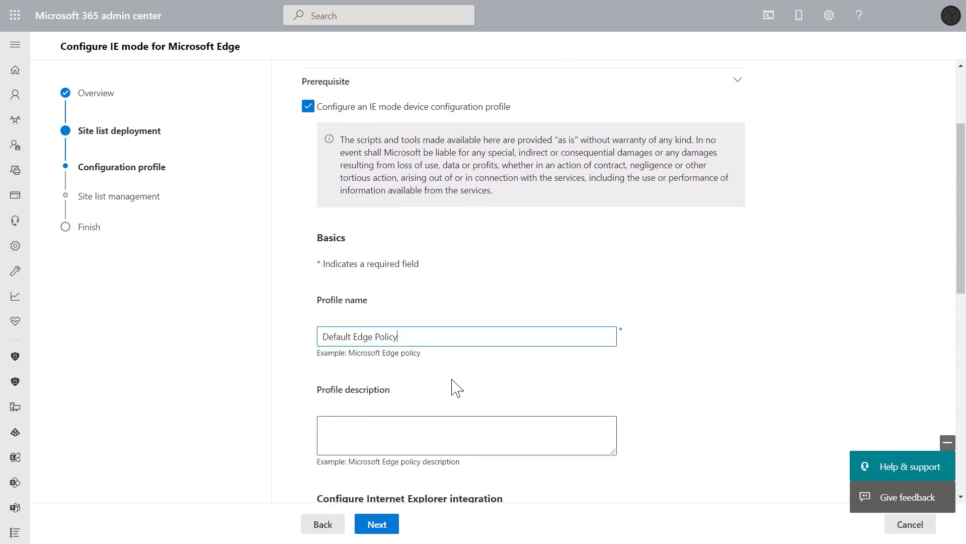
scroll(456, 388, "down", 3)
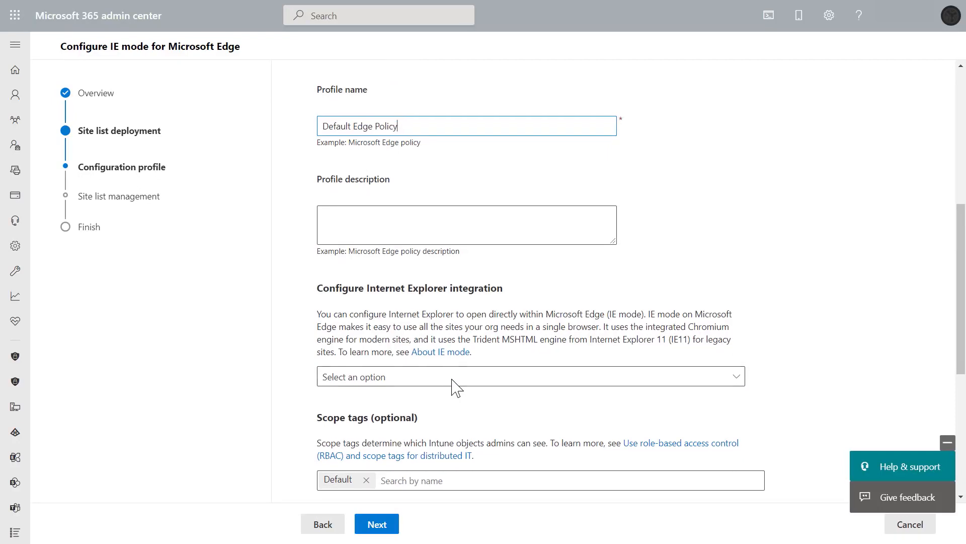
scroll(452, 382, "down", 1)
left_click(450, 367)
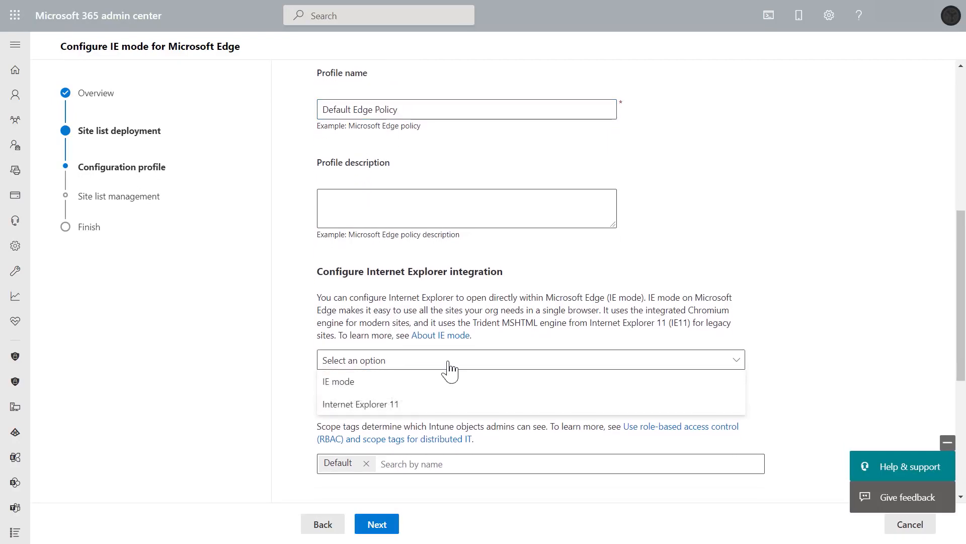
left_click(437, 386)
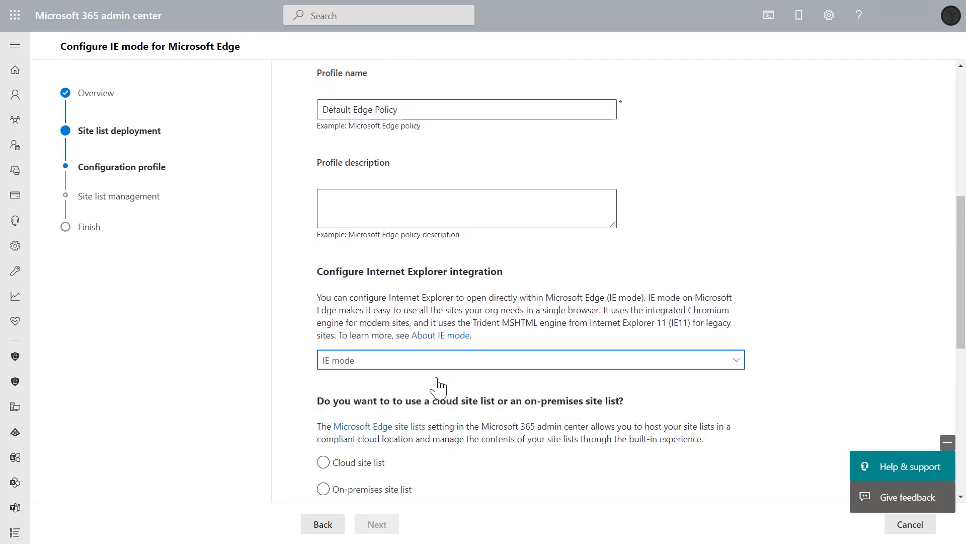
Choose a cloud site list and paste the copied site list ID into the Cloud site list ID field.
scroll(438, 387, "down", 2)
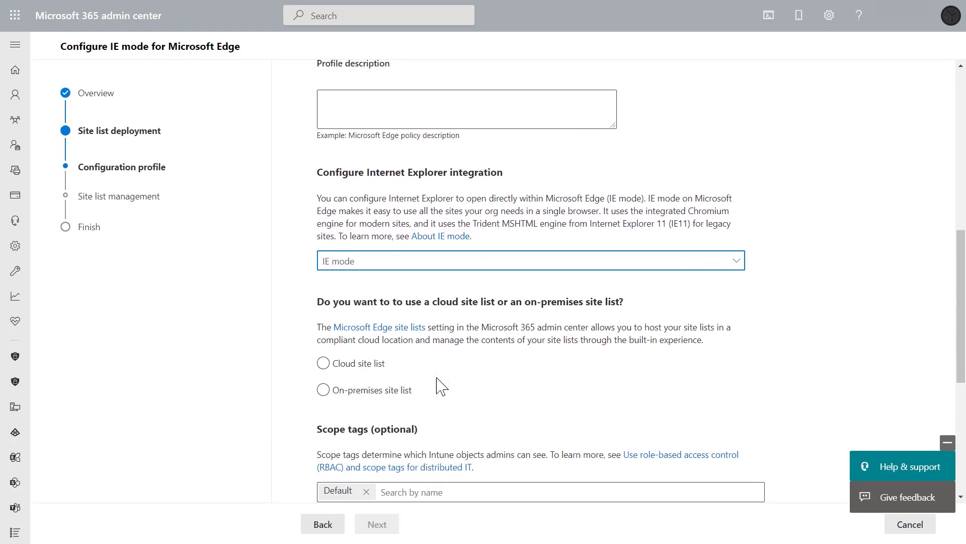
left_click(335, 370)
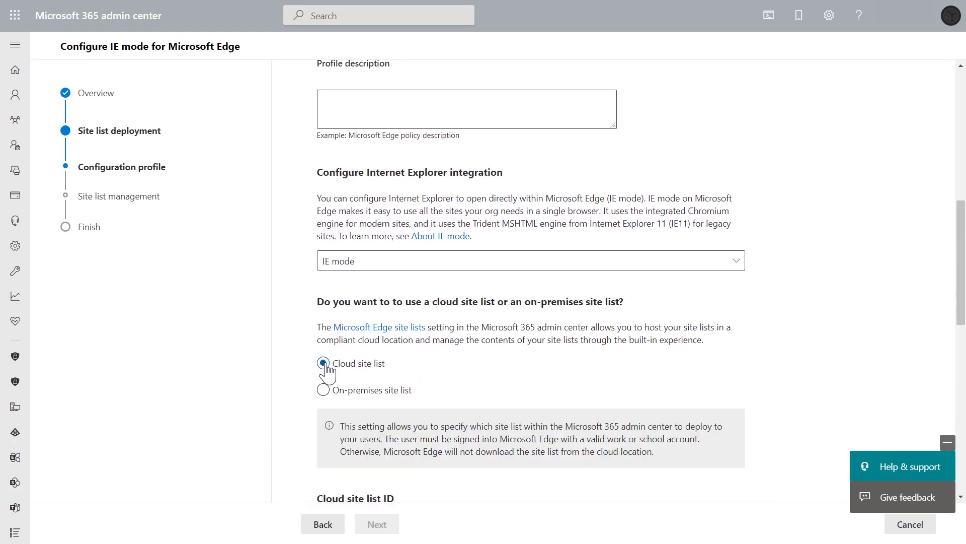
scroll(519, 403, "down", 1)
scroll(518, 403, "down", 3)
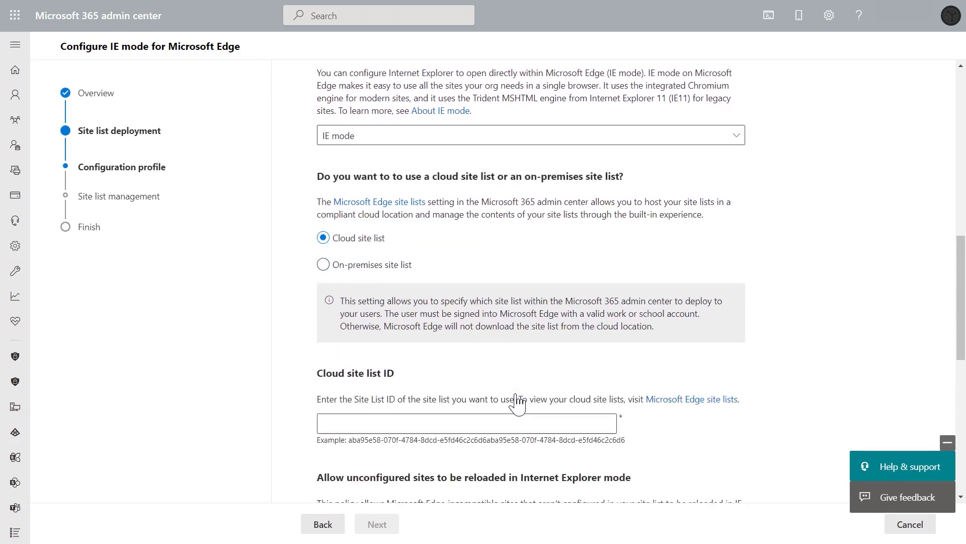
left_click(341, 363)
right_click(342, 363)
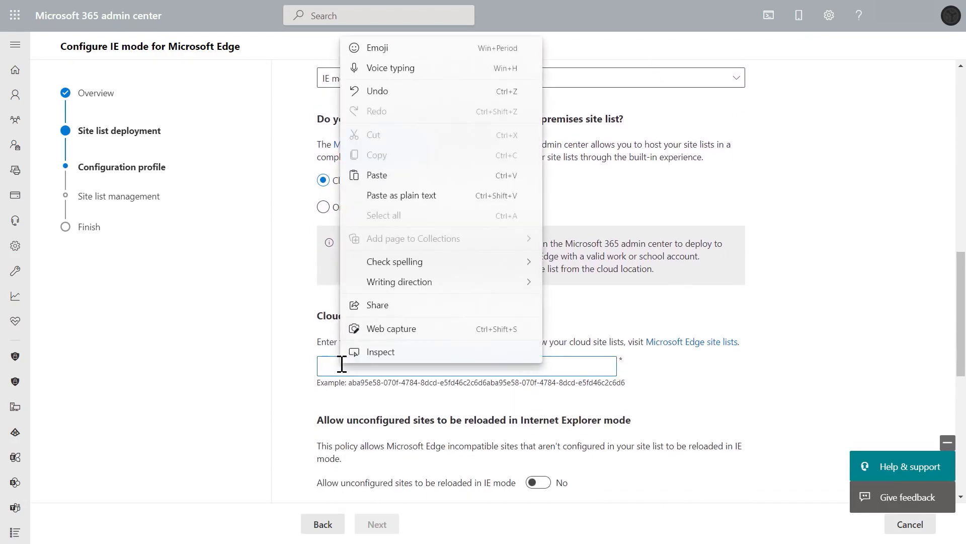
left_click(401, 196)
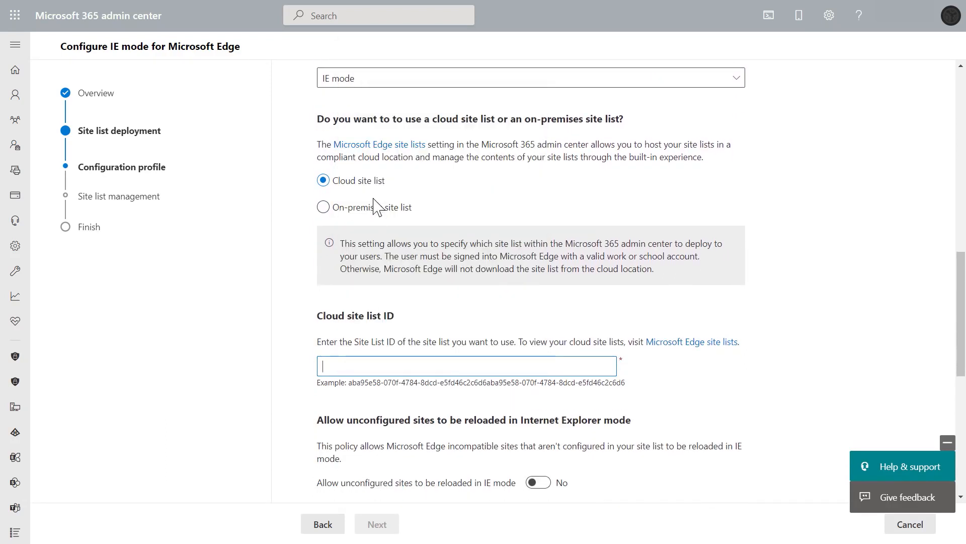
Assign the IE mode configuration profile to All users and save and deploy it.
scroll(680, 390, "down", 1)
scroll(681, 390, "down", 6)
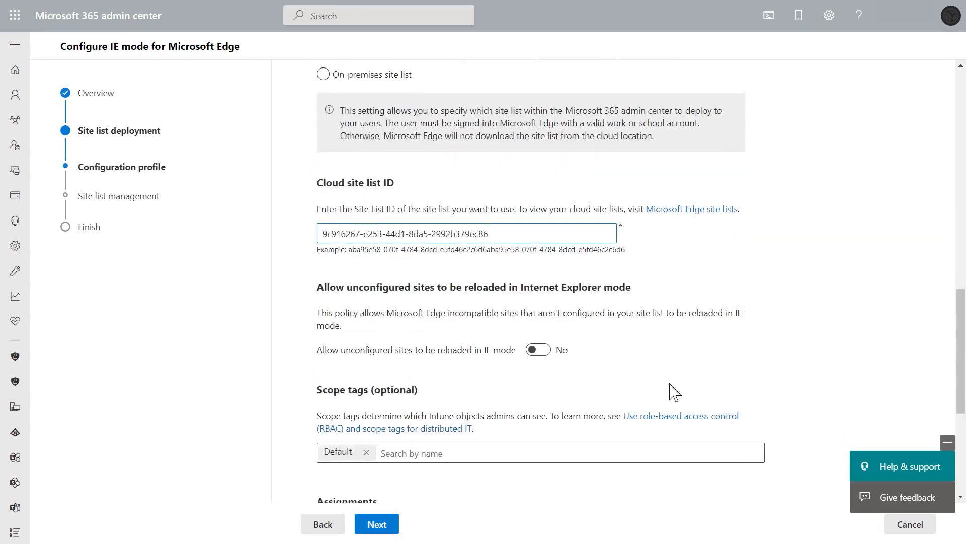
left_click(456, 422)
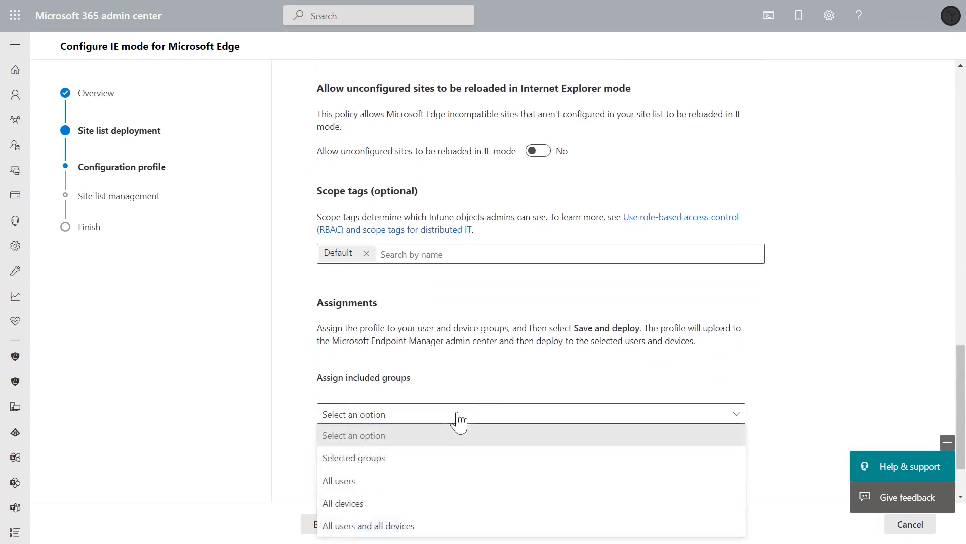
left_click(397, 482)
scroll(512, 445, "down", 2)
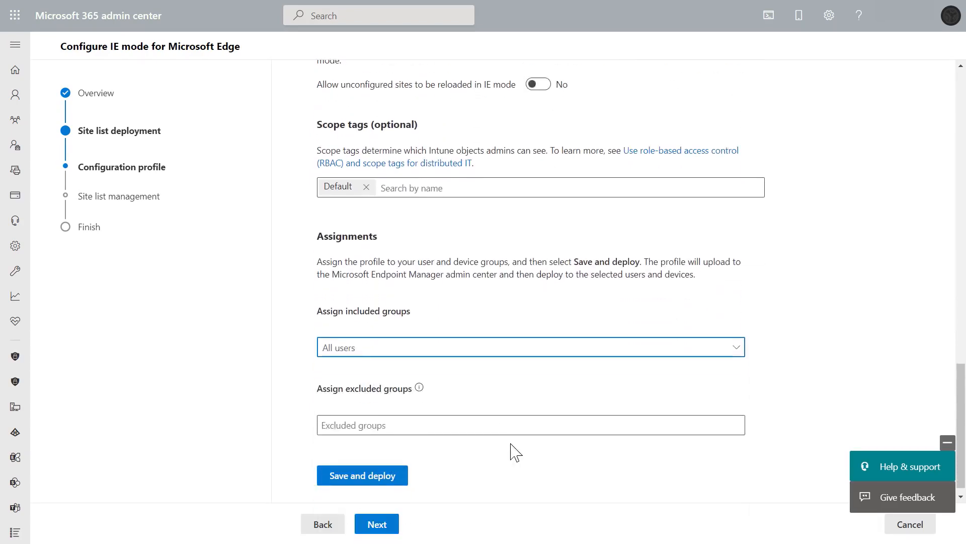
left_click(381, 476)
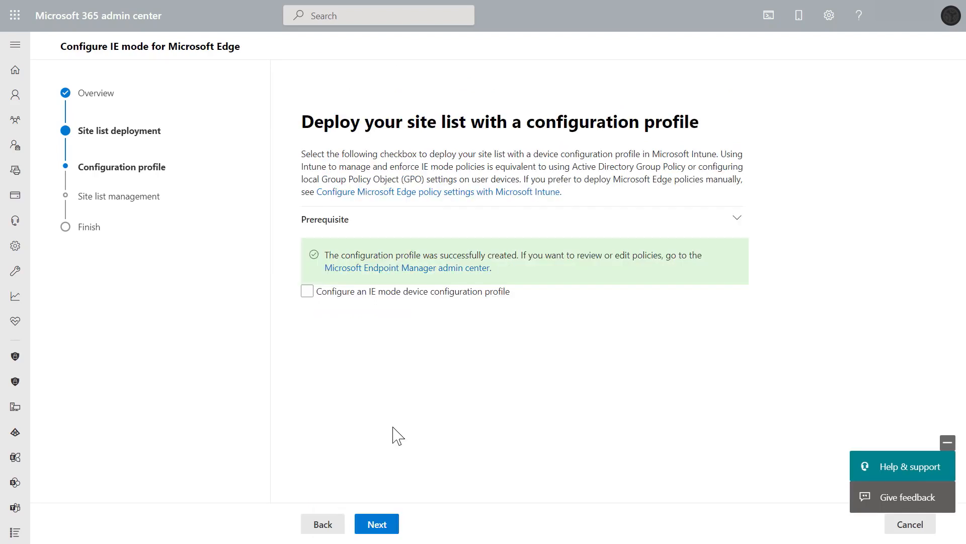
Open the Microsoft Endpoint Manager admin center to check the deployed profile among the Windows configuration profiles, then return.
left_click(450, 269)
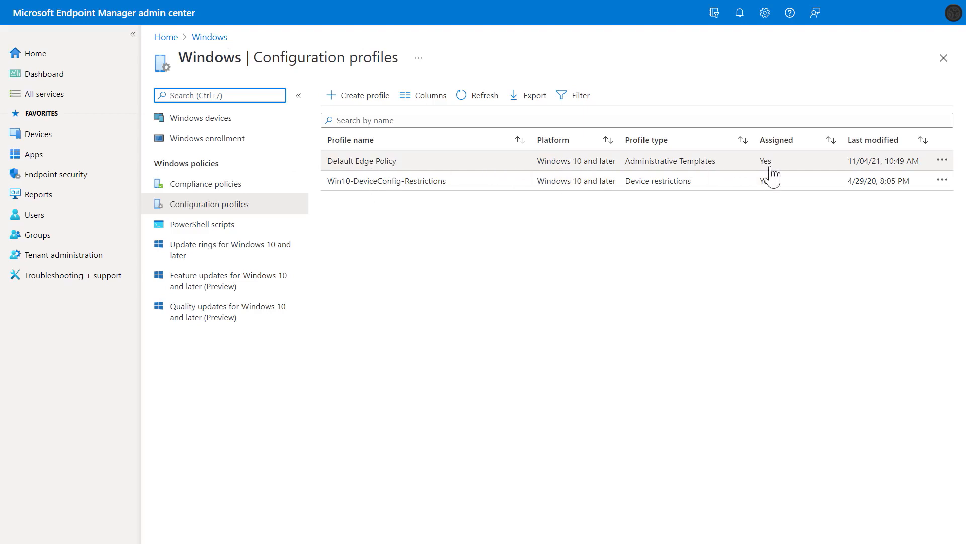
key("ctrl+shift+Tab")
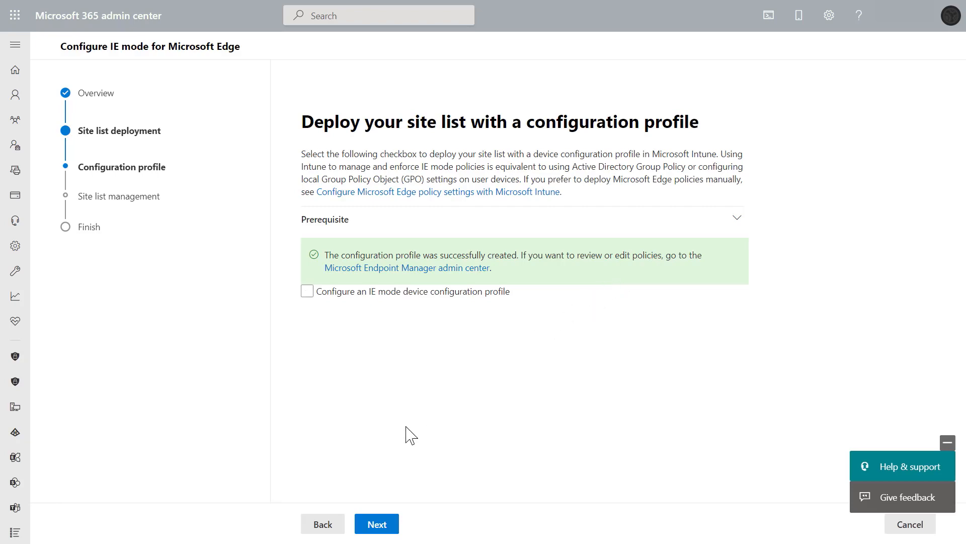
Advance past the configuration profile page to the Finish page and close the IE mode guide.
left_click(377, 524)
left_click(378, 525)
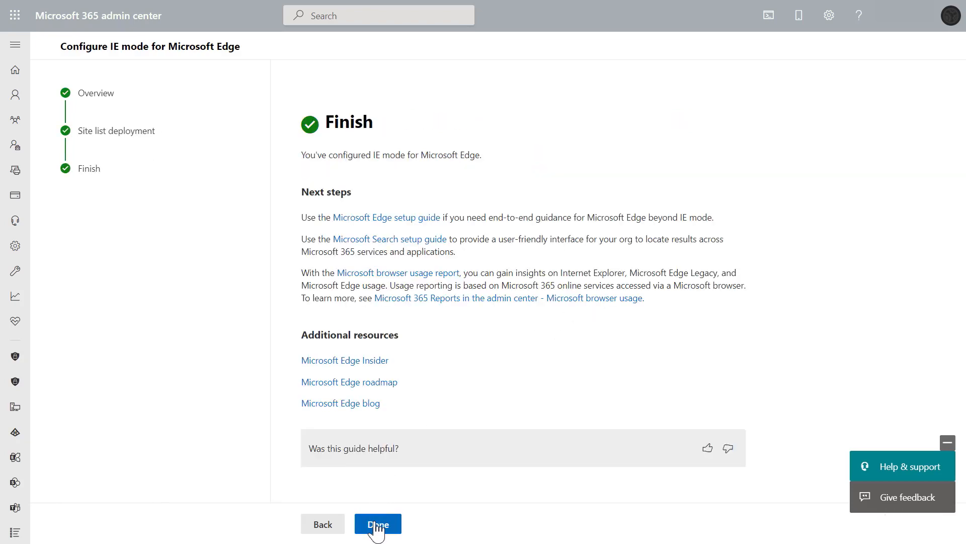
left_click(378, 525)
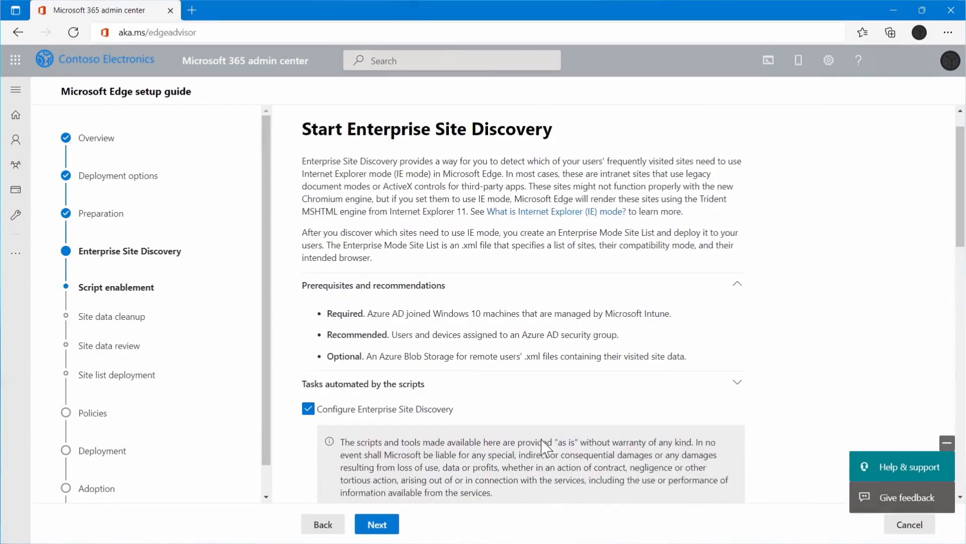
Review the Enterprise Site Discovery script enablement settings, including script name, collection path and assignments.
scroll(560, 482, "down", 2)
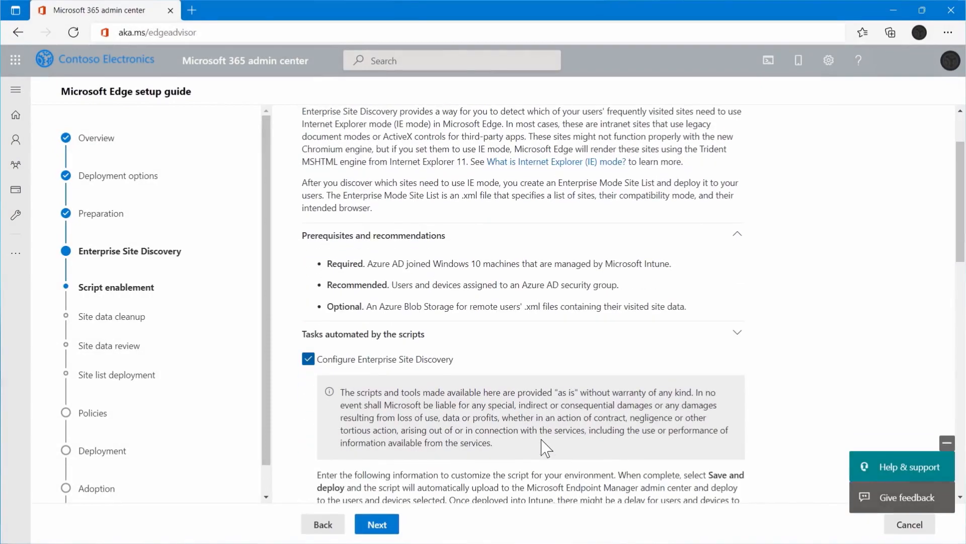
scroll(546, 448, "down", 5)
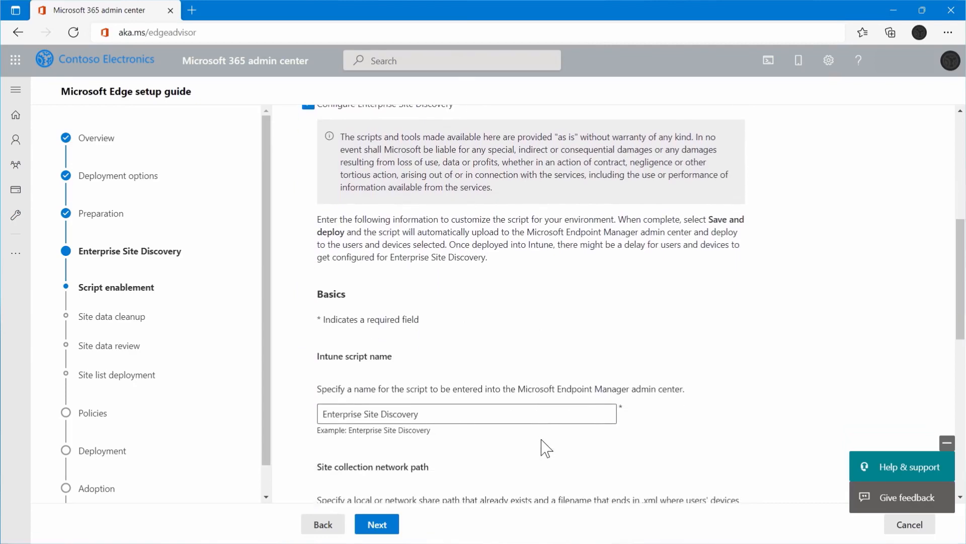
scroll(546, 448, "down", 7)
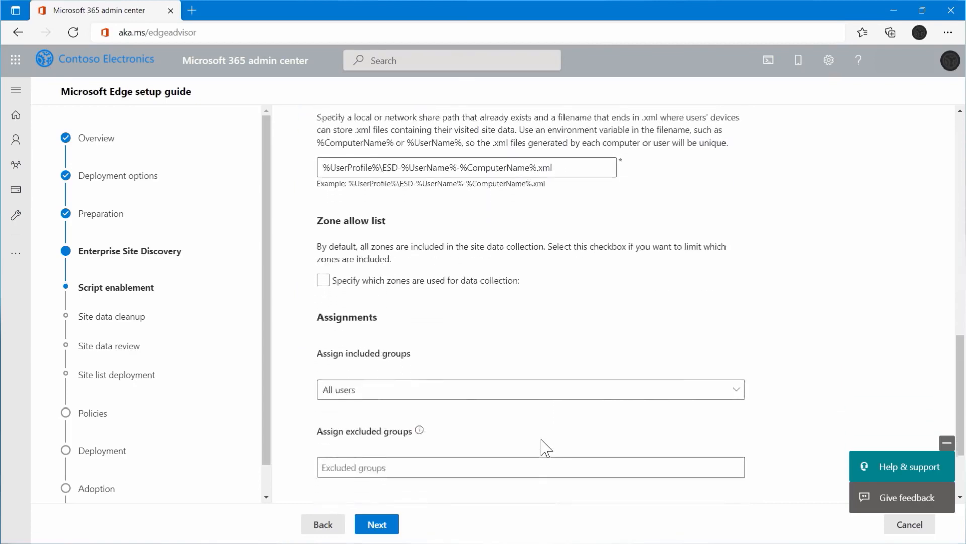
scroll(546, 448, "down", 1)
scroll(546, 448, "down", 2)
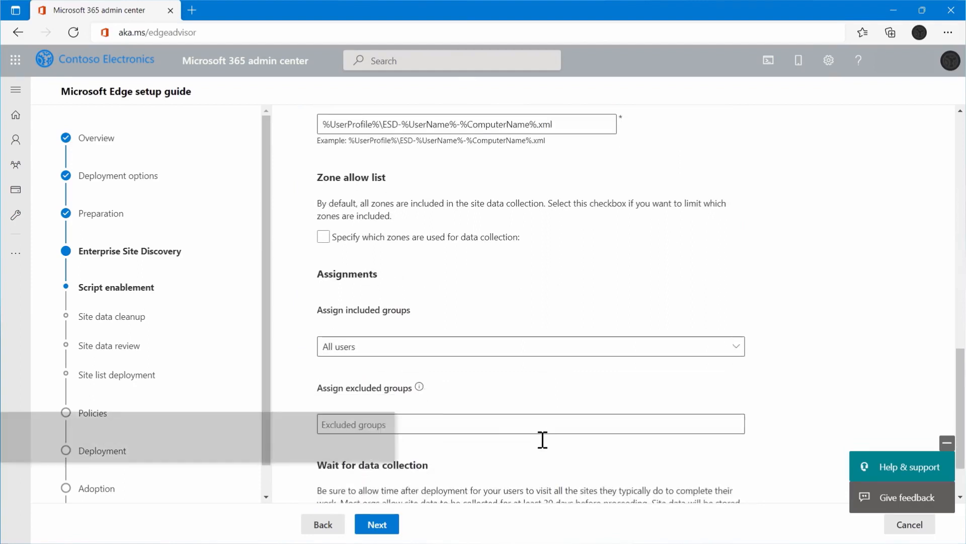